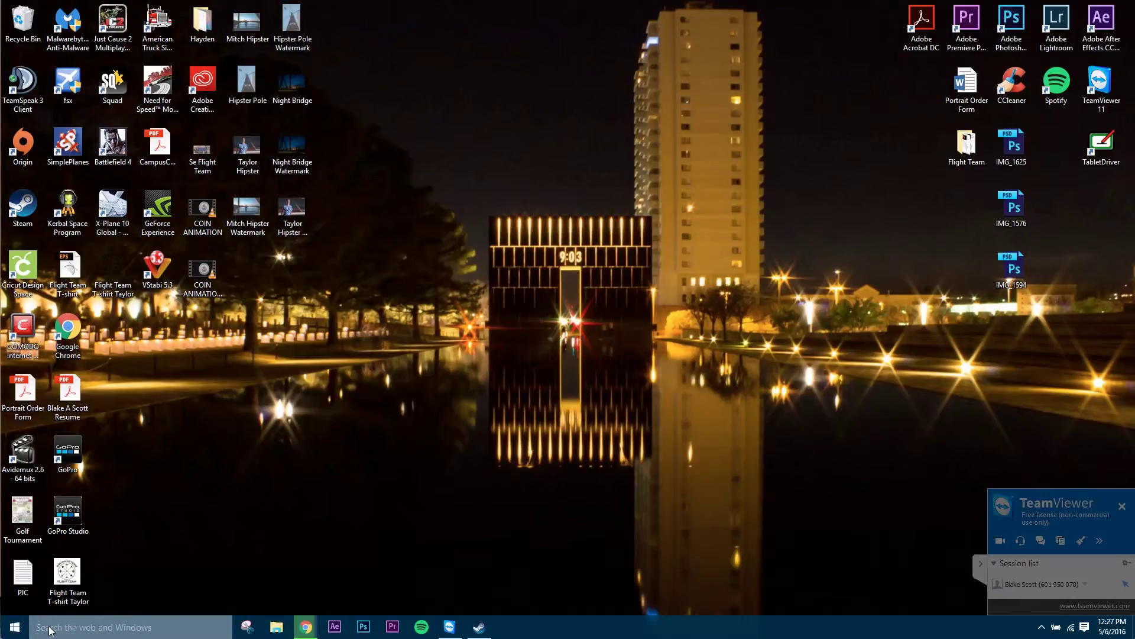
Step: Open Control Panel through a search for "control" and show the audio device management settings under Hardware and Sound
click(69, 627)
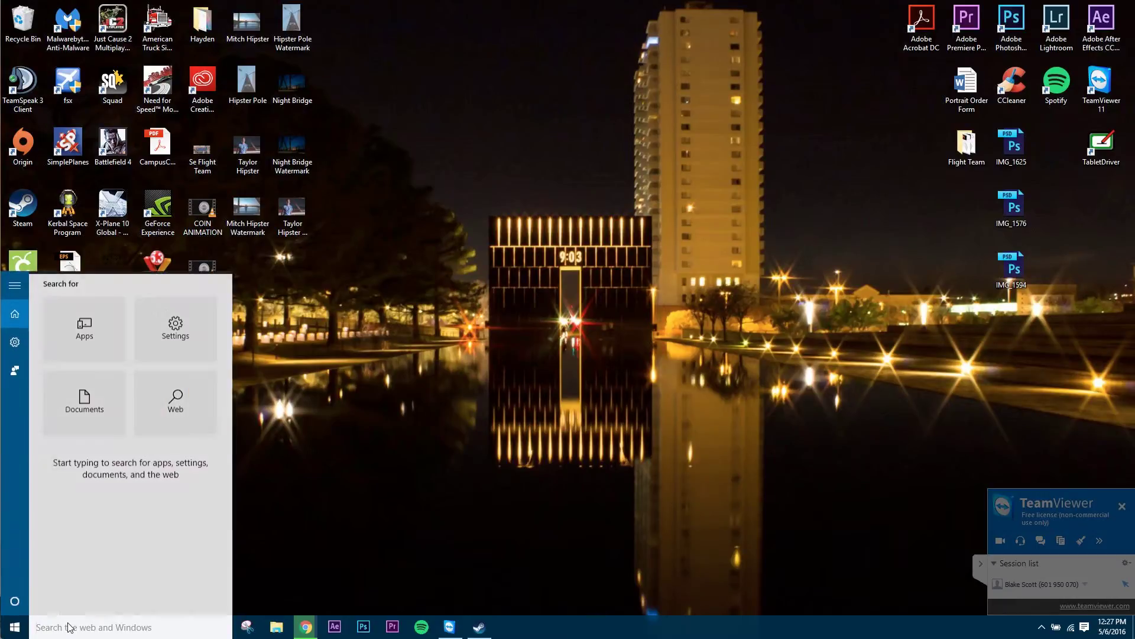
text(control)
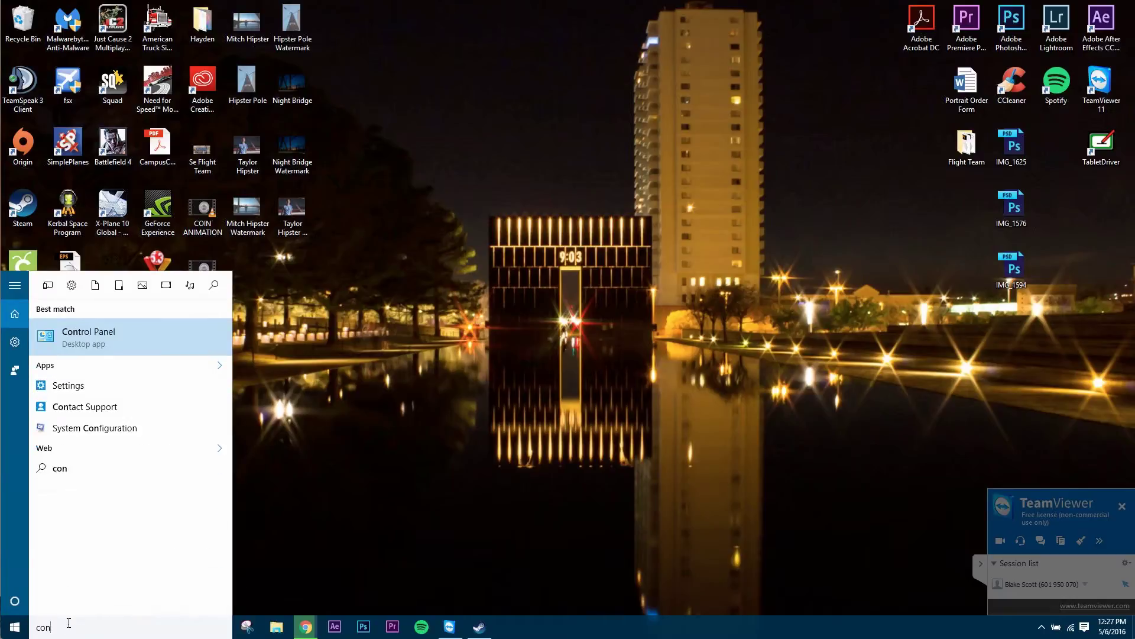
key(Return)
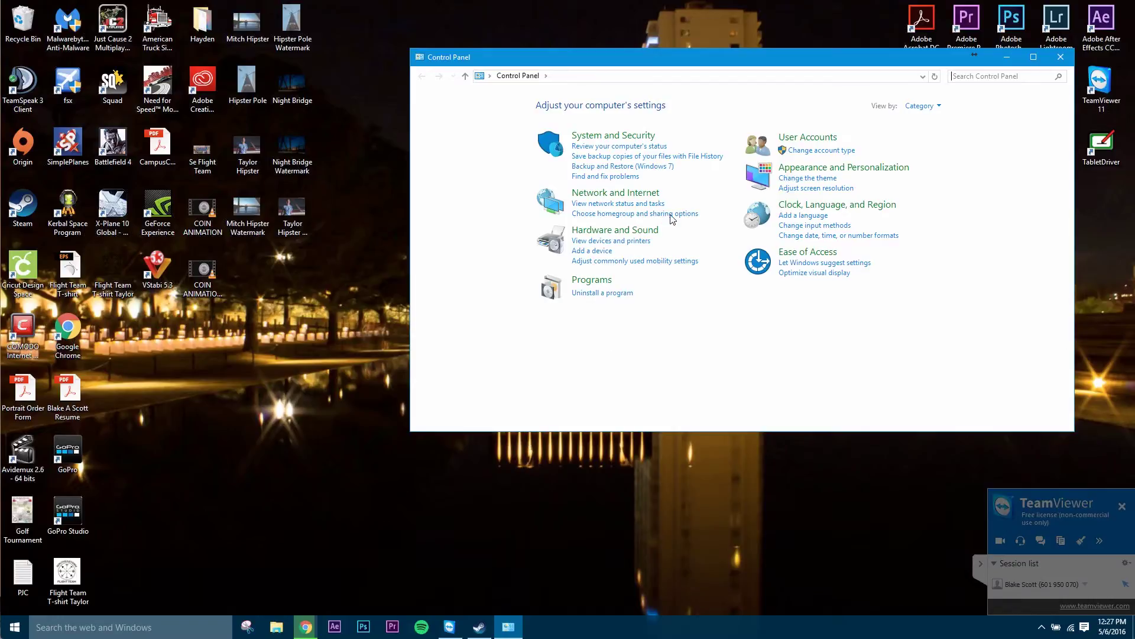
click(641, 232)
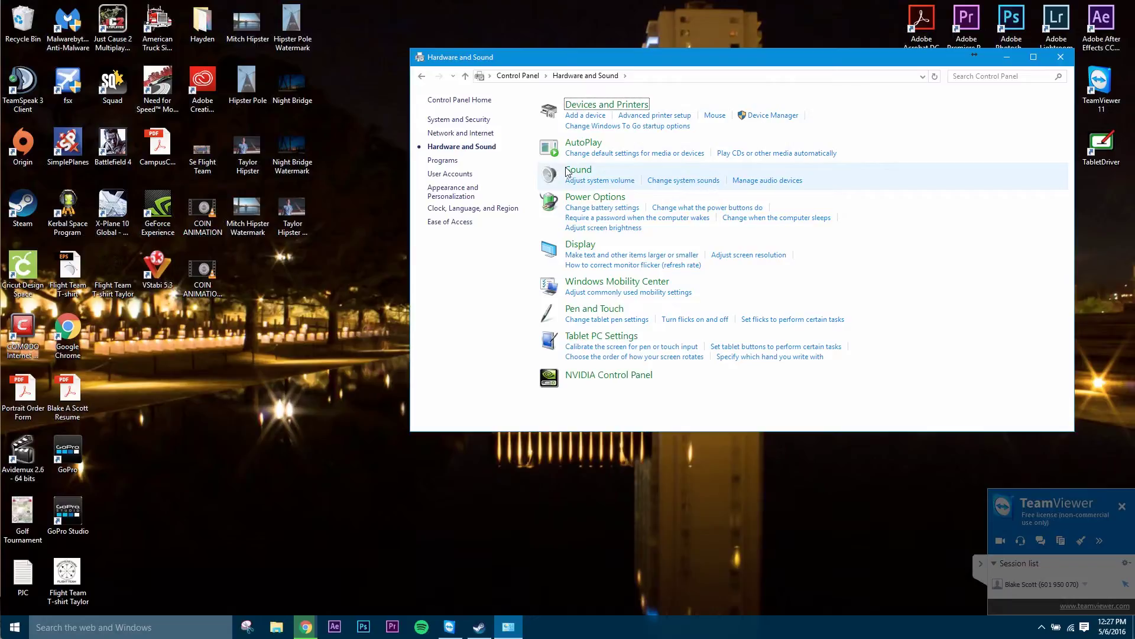
click(759, 181)
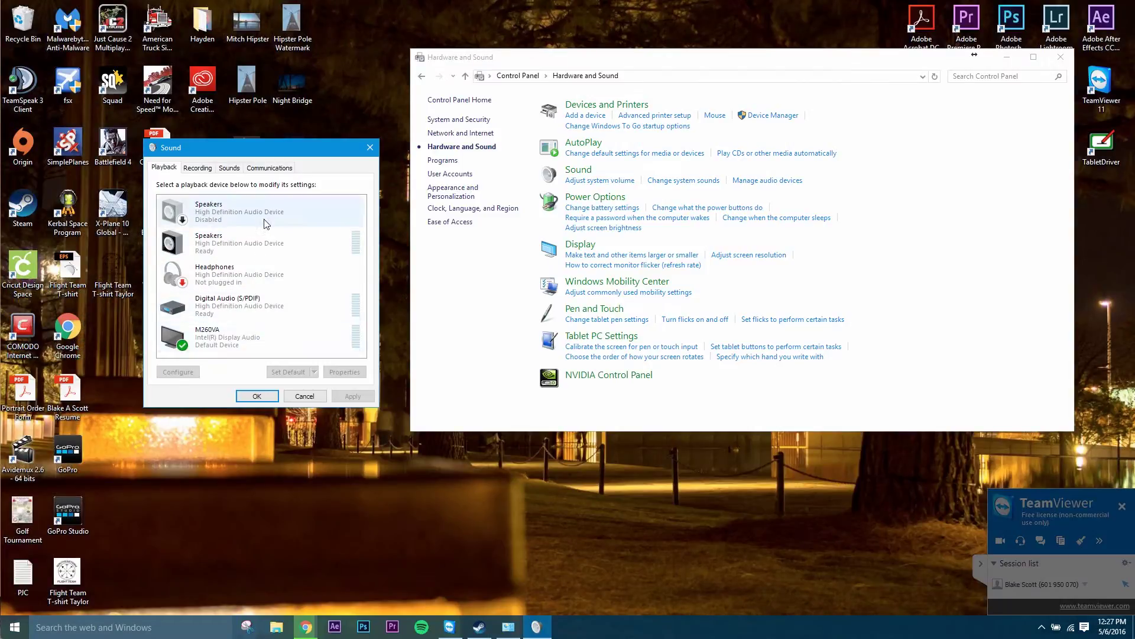
Step: Review the recording devices, return to the playback devices and select the ready High Definition Audio speakers
click(197, 168)
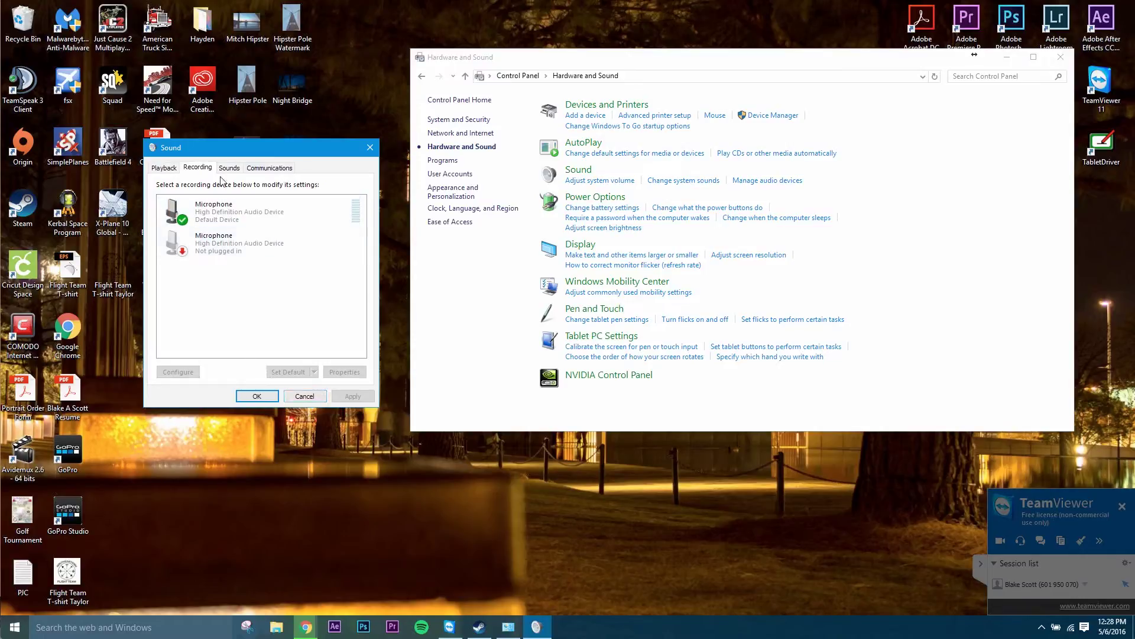
click(174, 171)
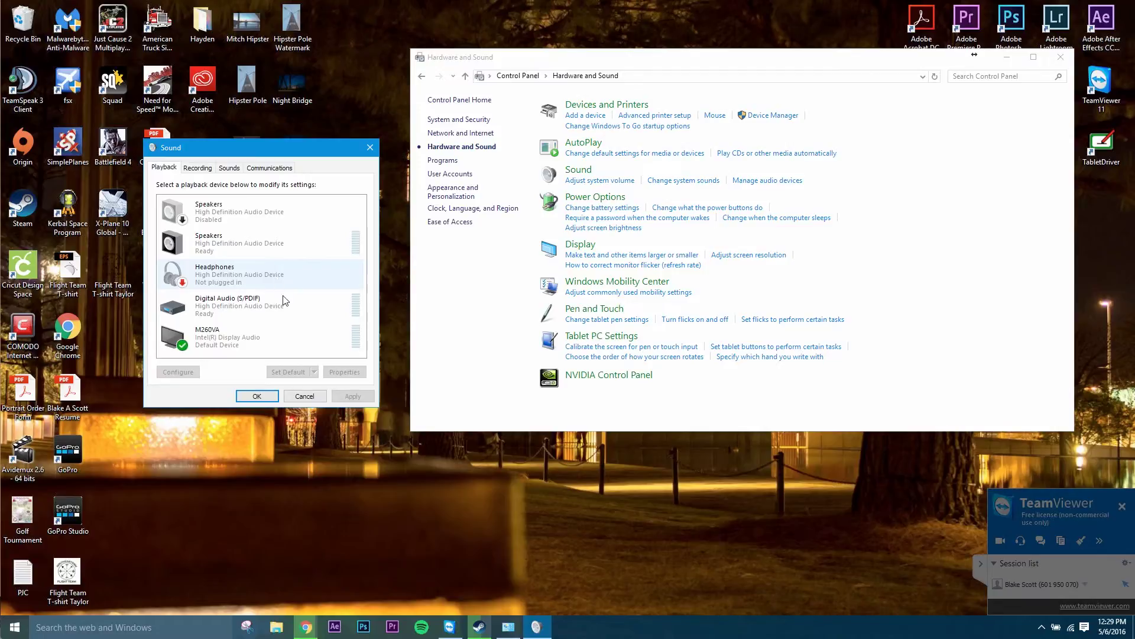
click(355, 243)
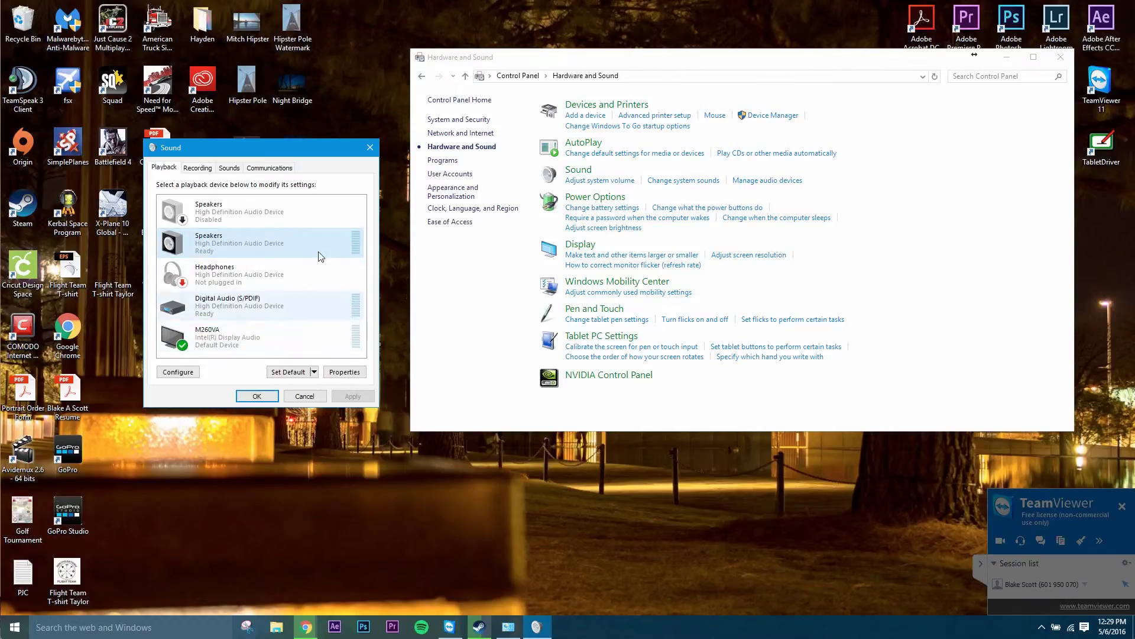
Step: Look at the device options for the disabled speakers, including Enable, without applying any of them
click(315, 216)
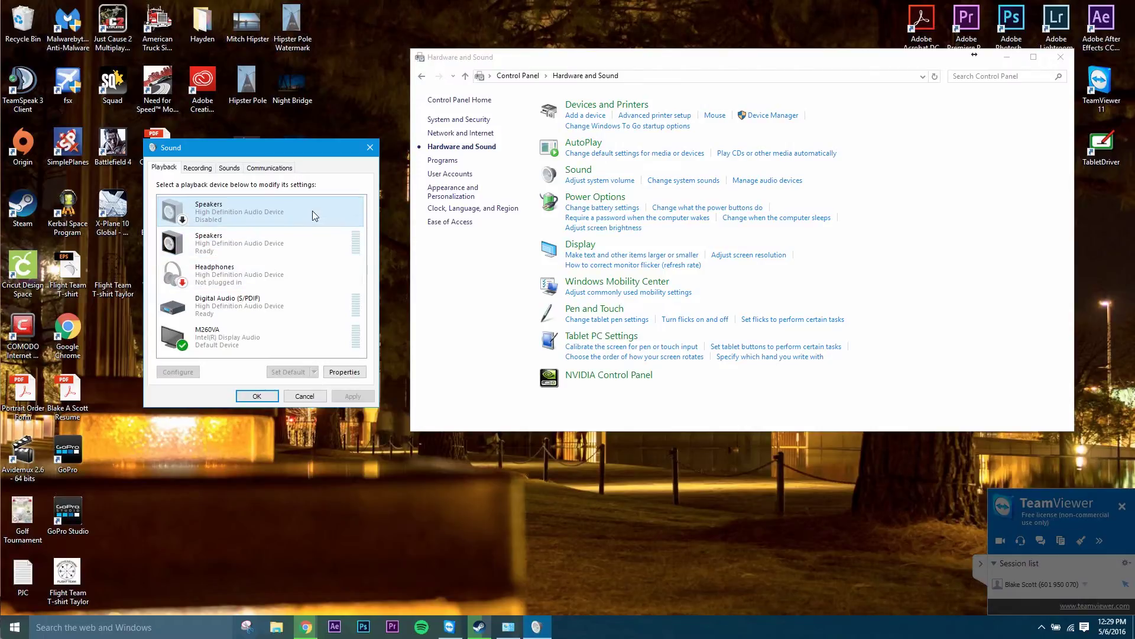
right_click(244, 216)
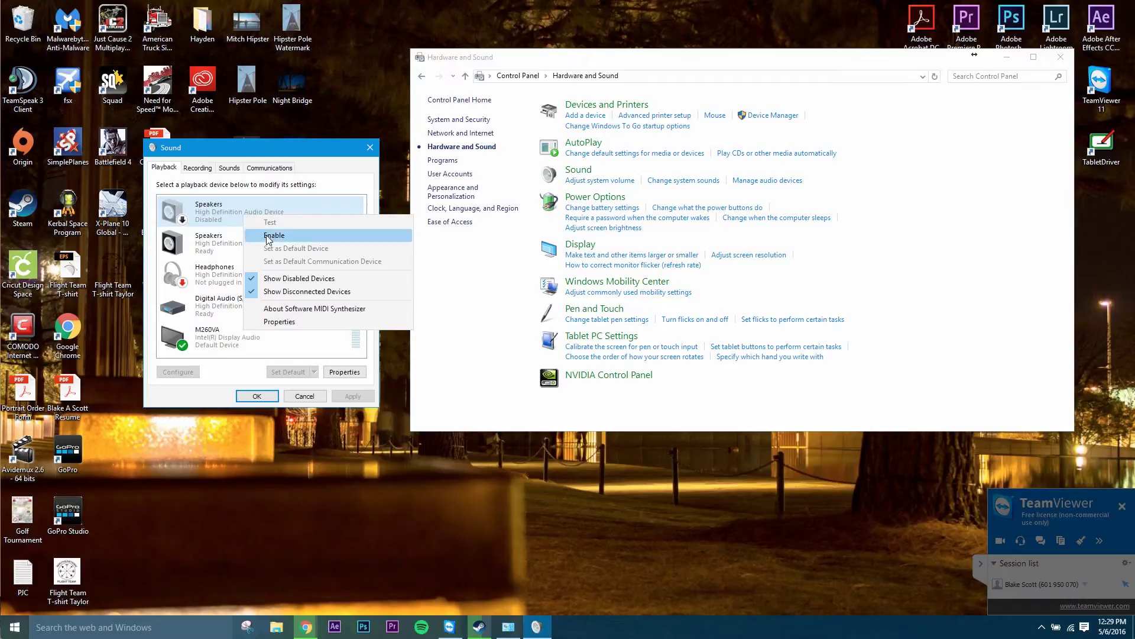
click(230, 215)
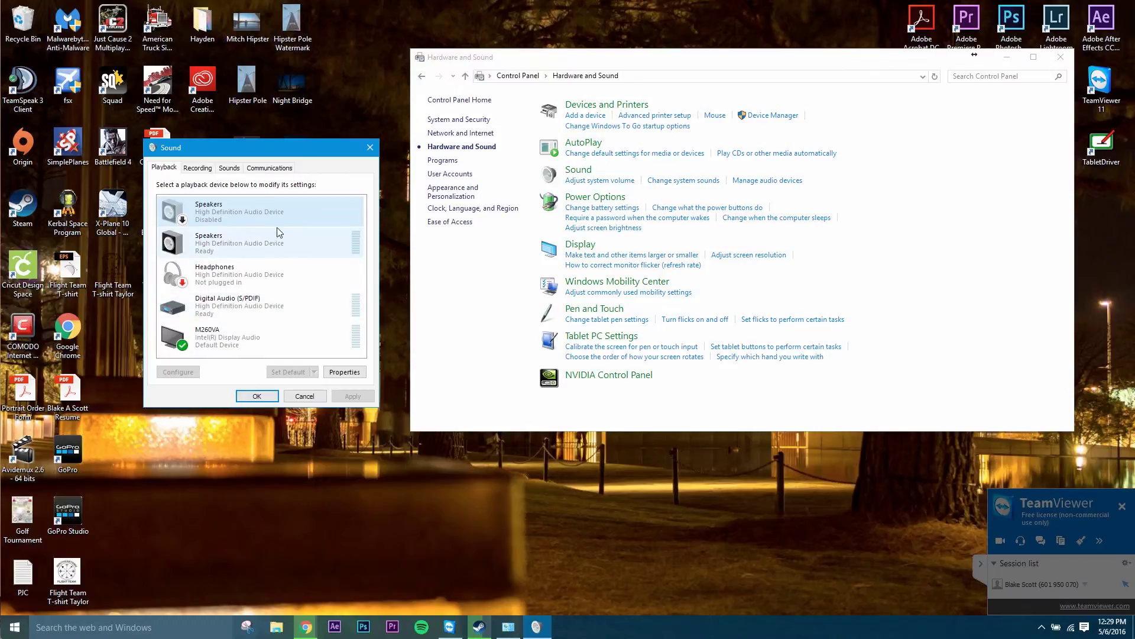
Step: Check that disabled and disconnected playback devices are set to show, and close the sound settings and Control Panel
right_click(317, 356)
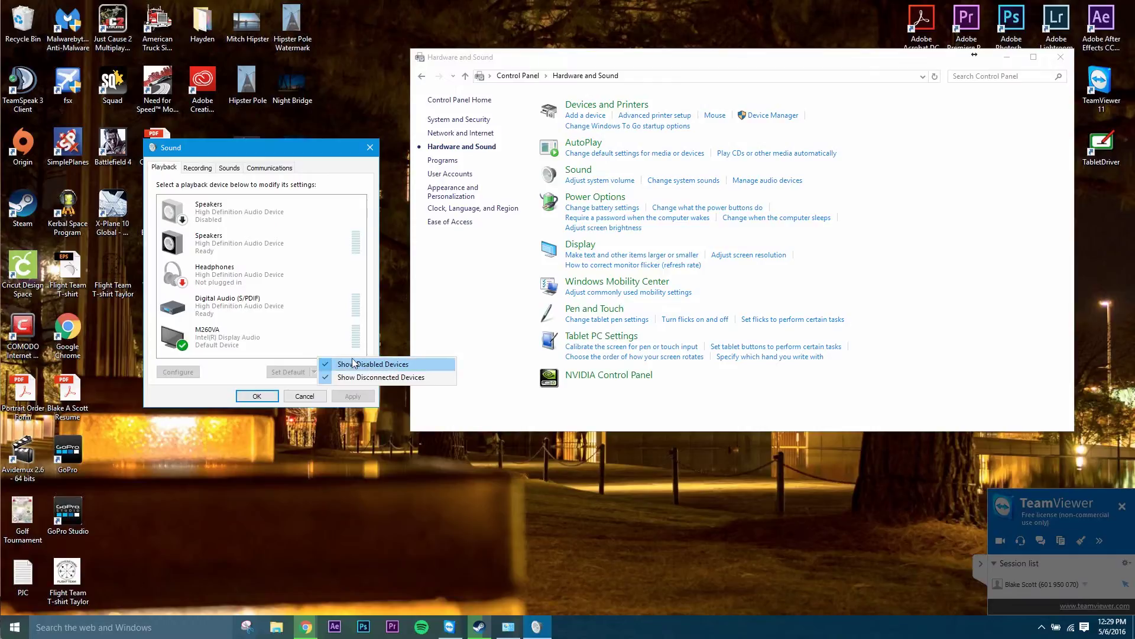
click(265, 391)
click(1061, 57)
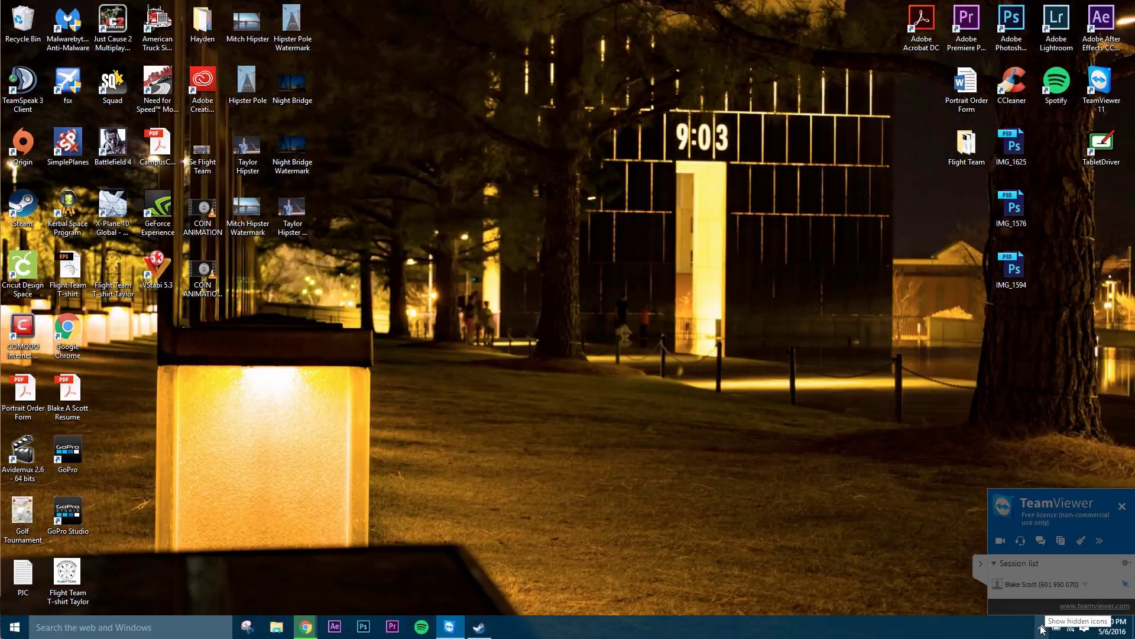
Step: Reveal the hidden system tray icons and check the volume level of the current output device
click(1042, 628)
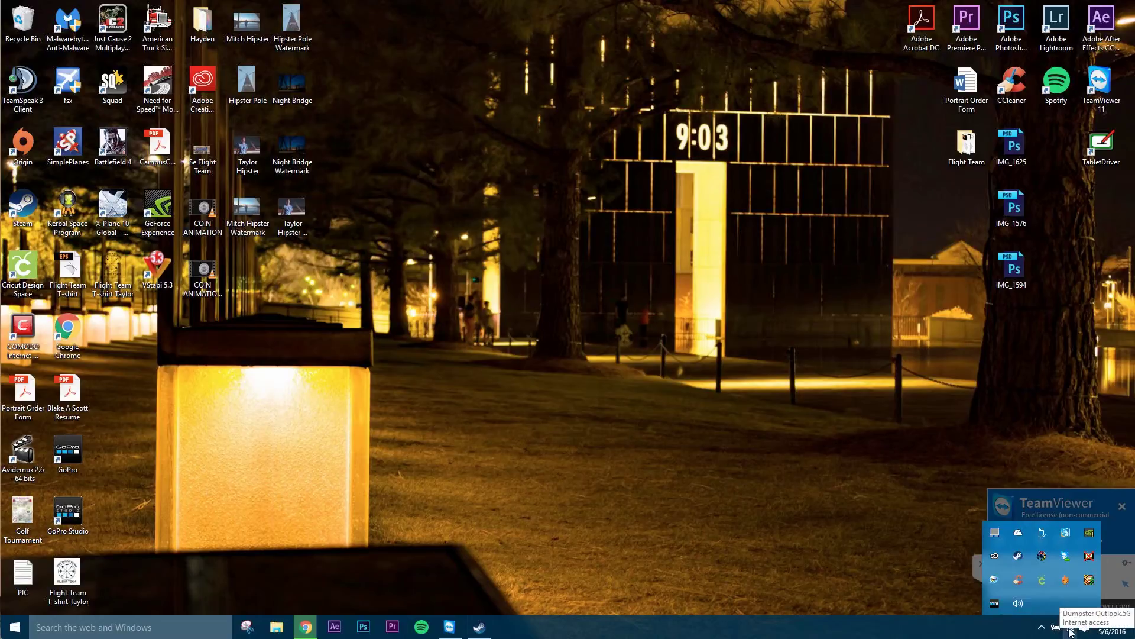
click(1042, 628)
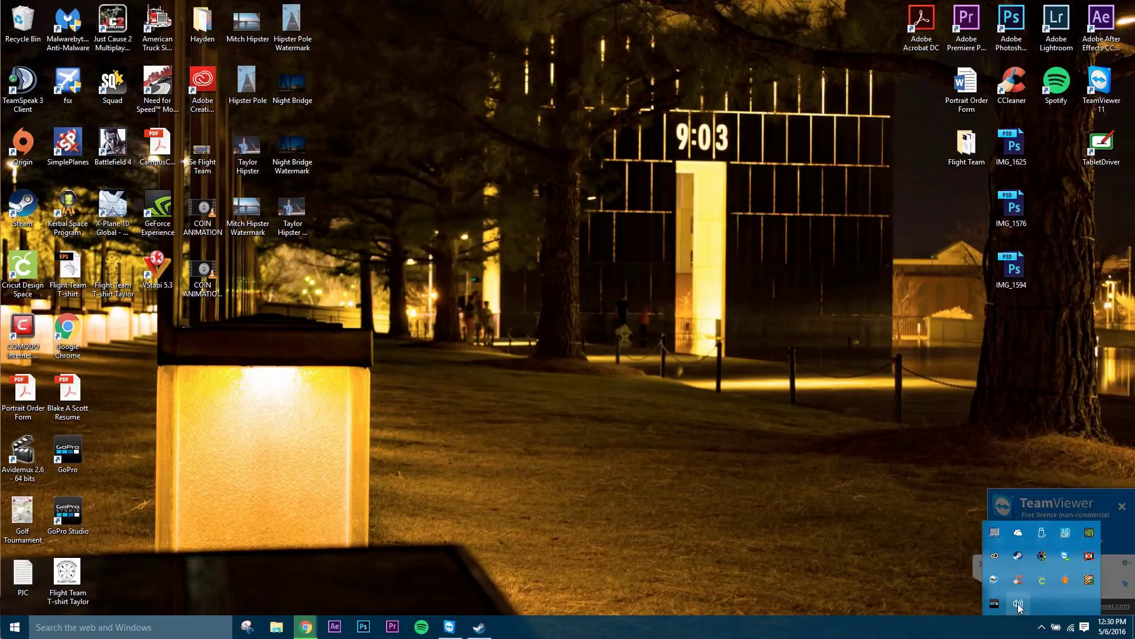
click(1017, 604)
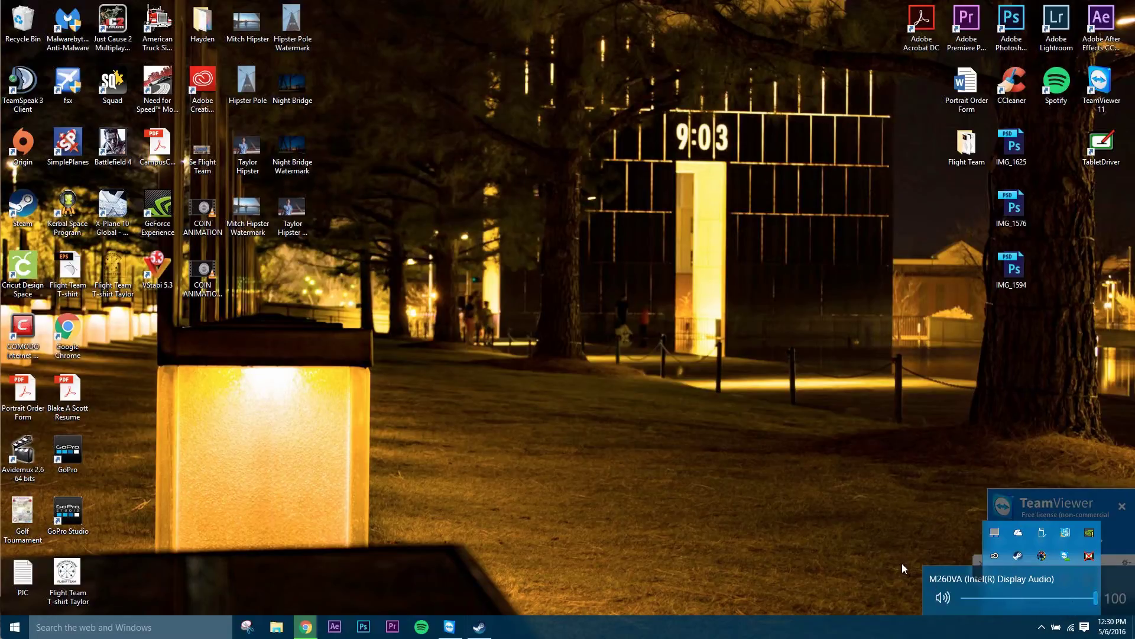
click(1037, 612)
Step: Open the recording devices from the system tray volume control, review the playback devices too, and close the sound settings
right_click(1020, 602)
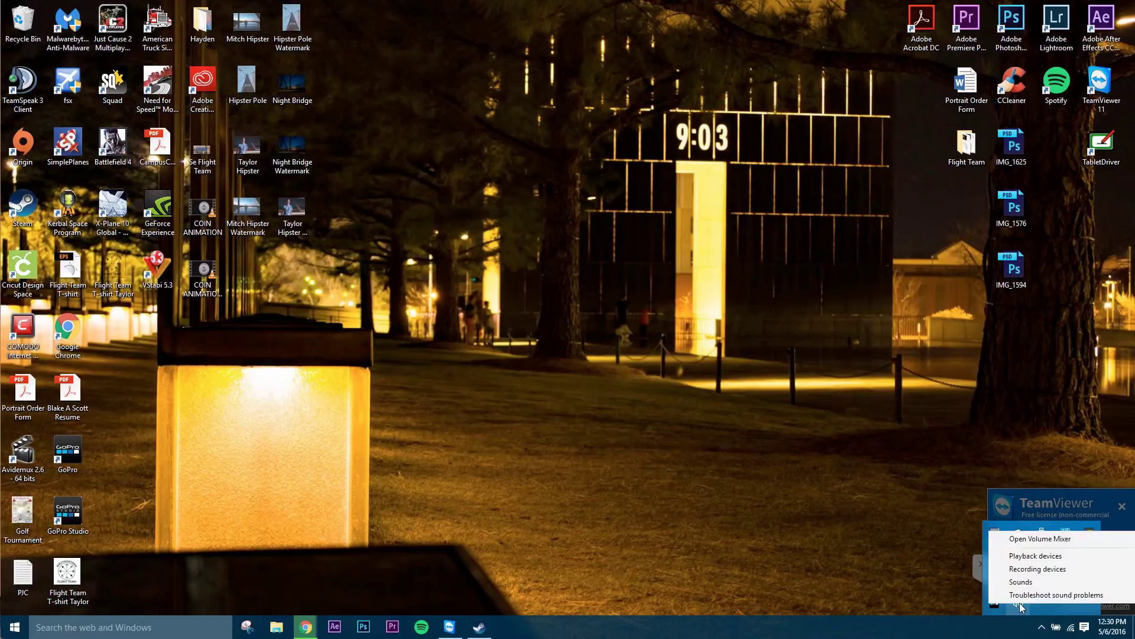
click(1052, 568)
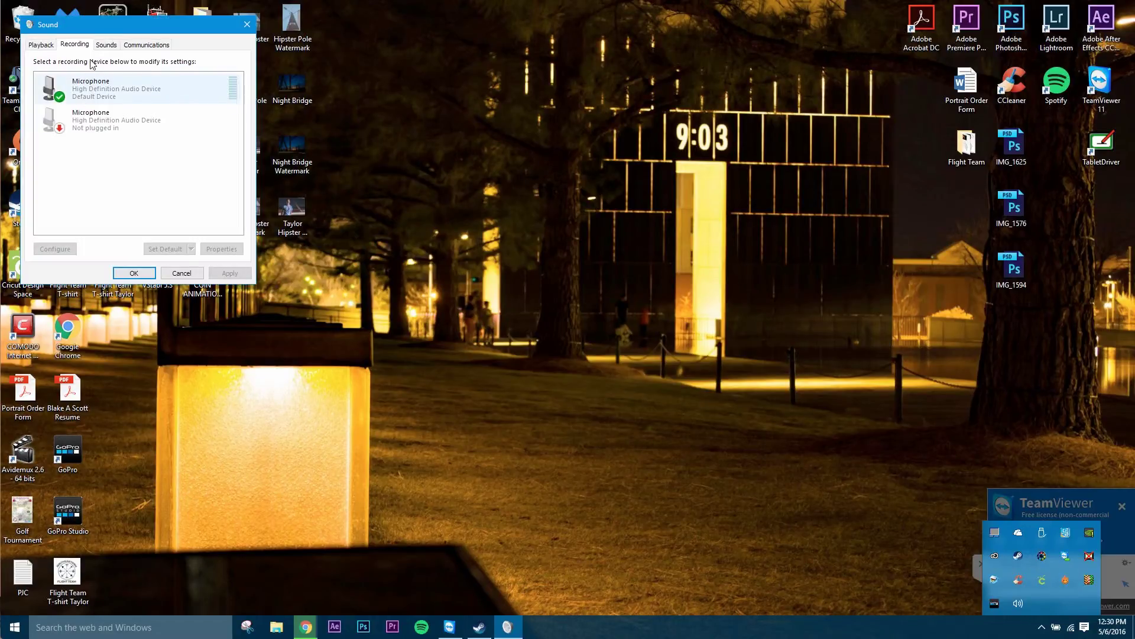
click(53, 46)
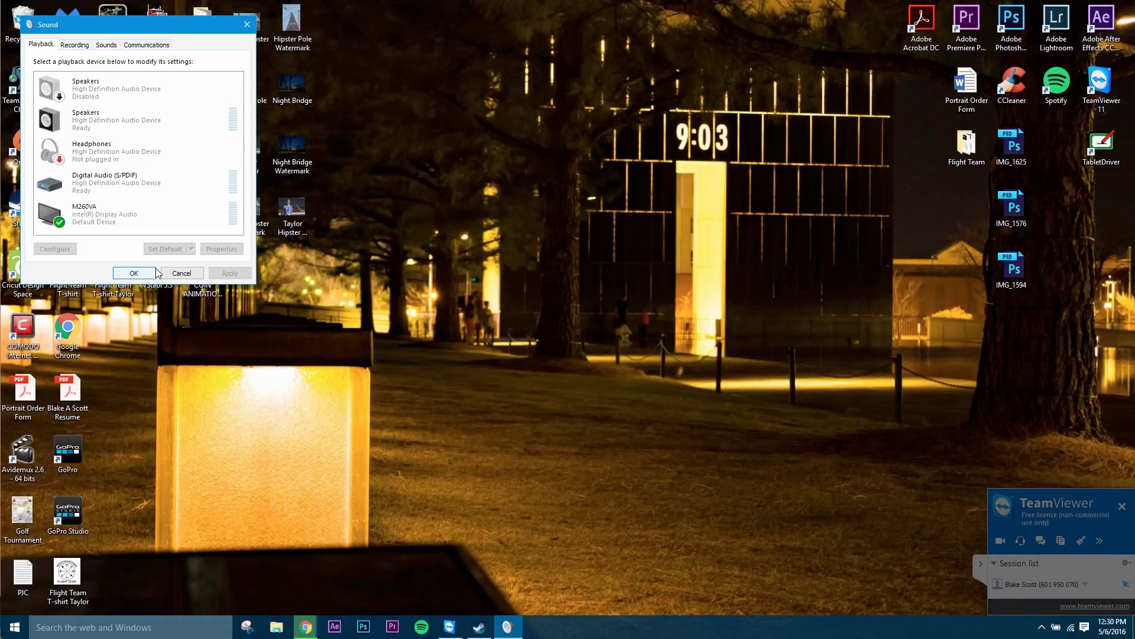
click(134, 272)
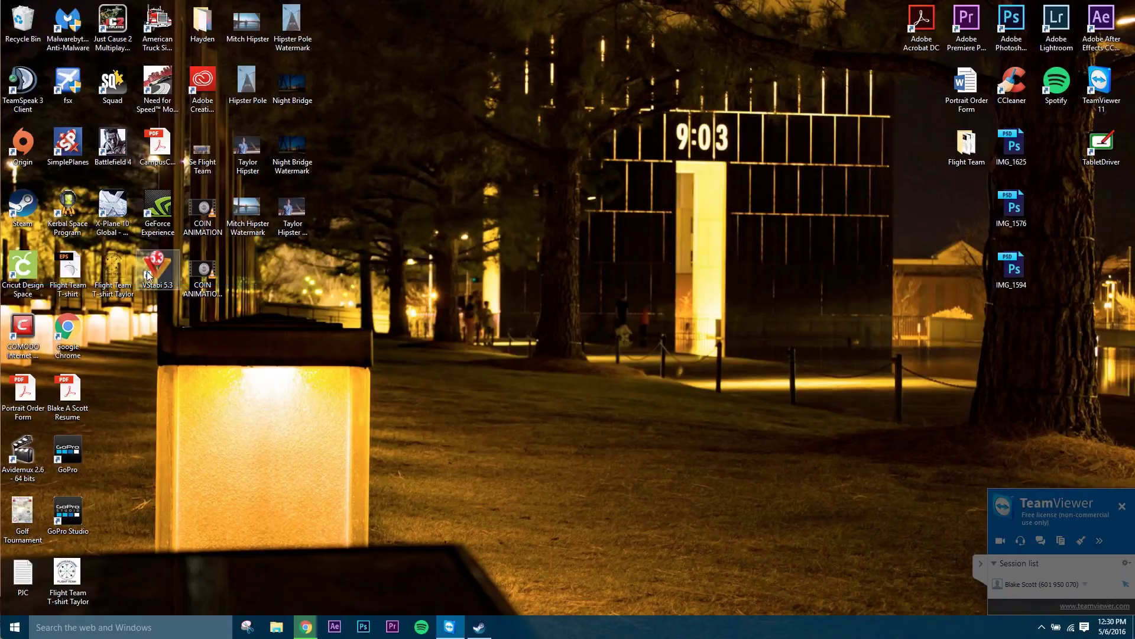
Step: Switch to a new Chrome window, reposition it on the desktop and search the web for "webcam test"
right_click(306, 627)
click(303, 561)
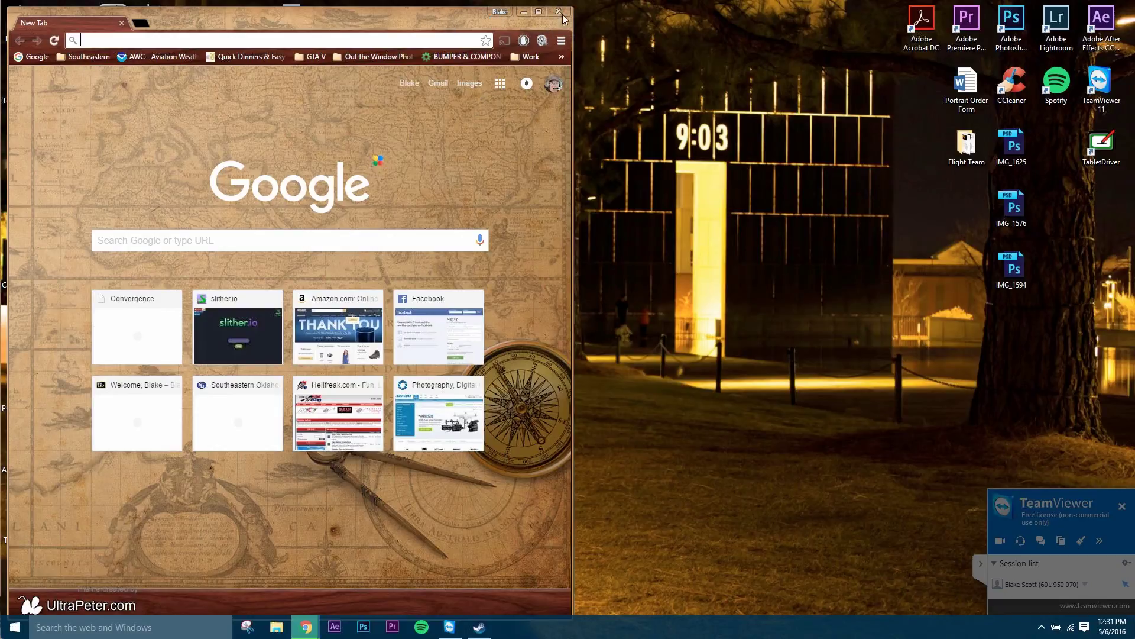
drag(447, 28, 600, 24)
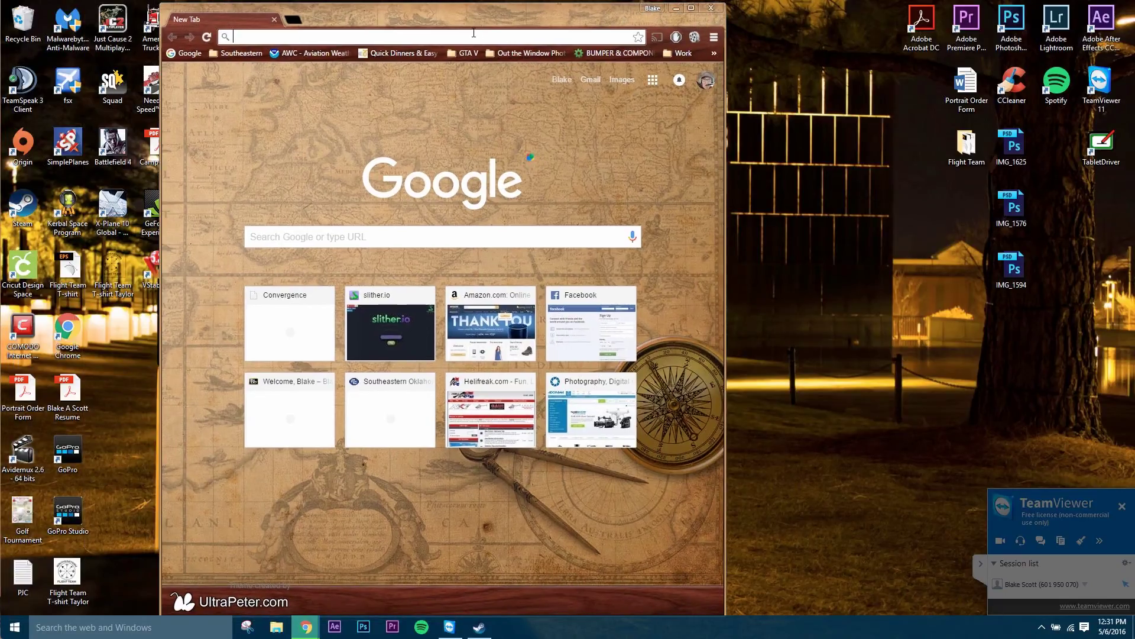
text(web)
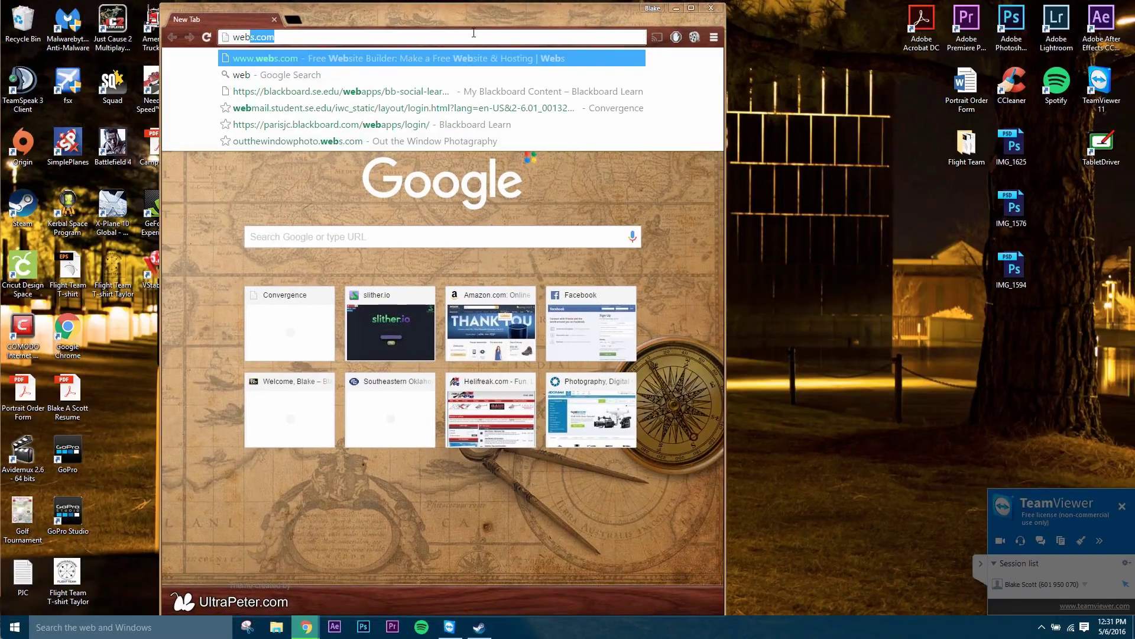
text( cam)
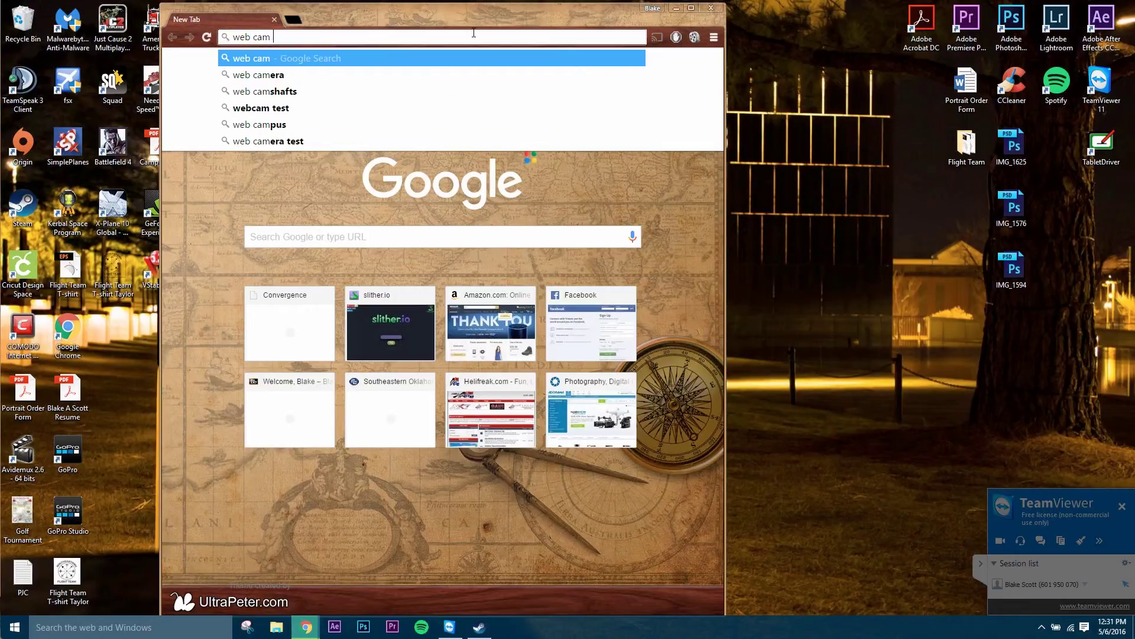
key(Down)
key(Return)
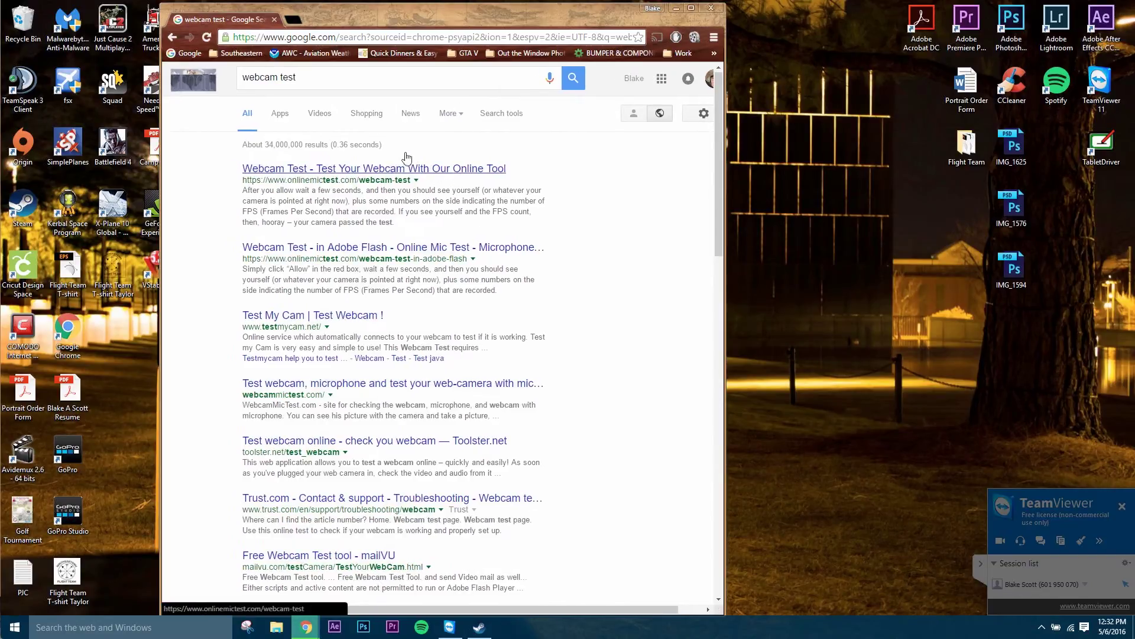
Step: Open the onlinemictest.com webcam test from the search results and allow the site to use the camera
click(326, 169)
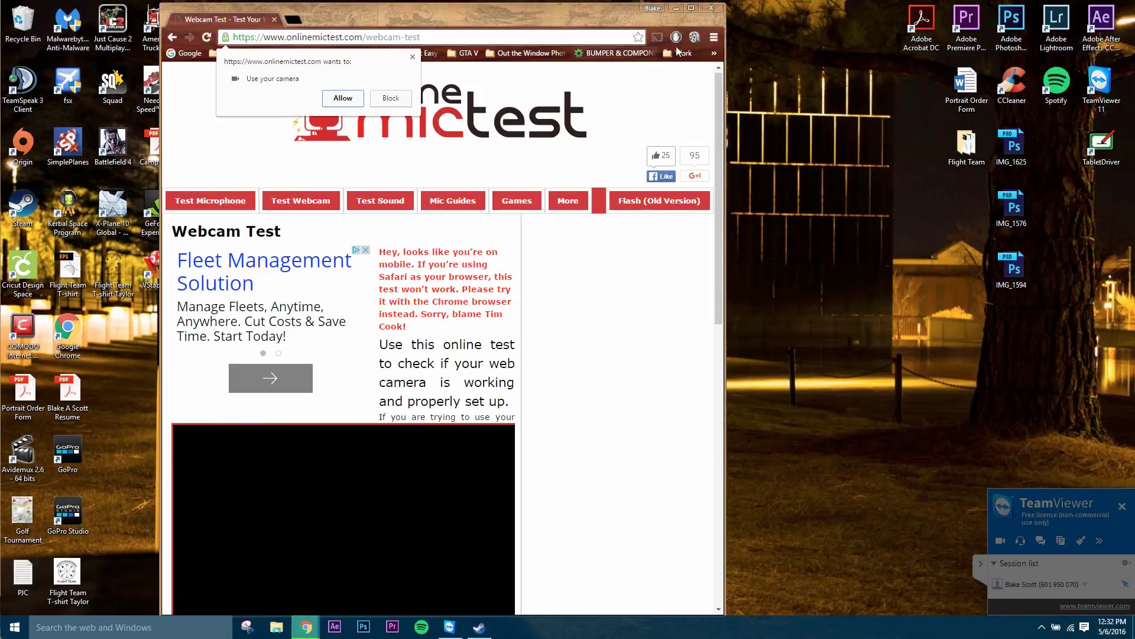
click(342, 98)
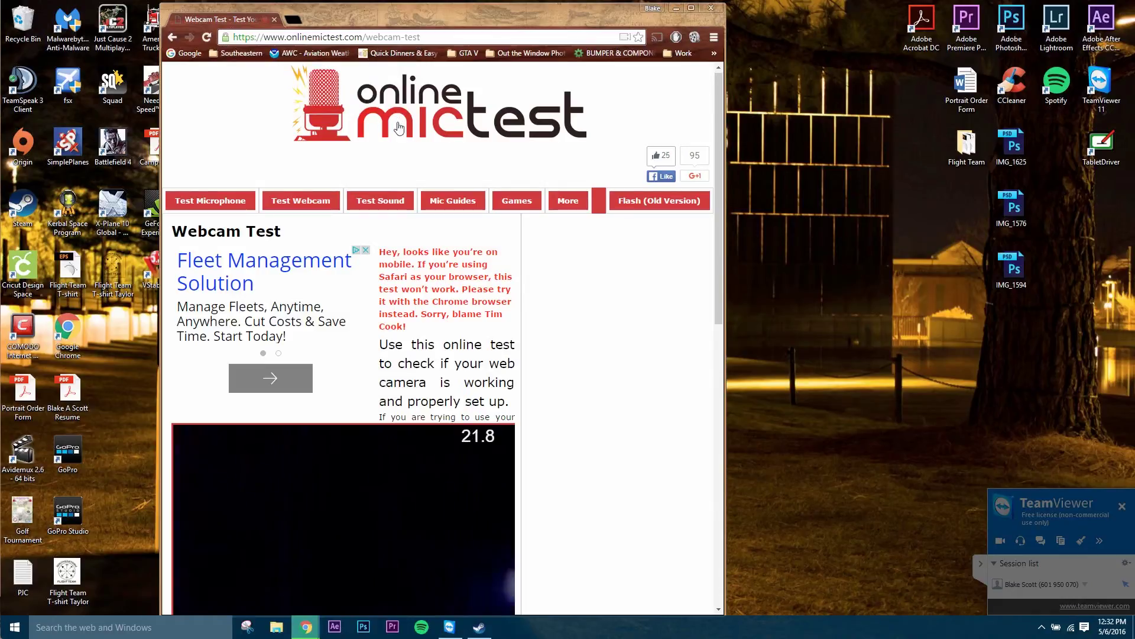
scroll(520, 222, down, 5)
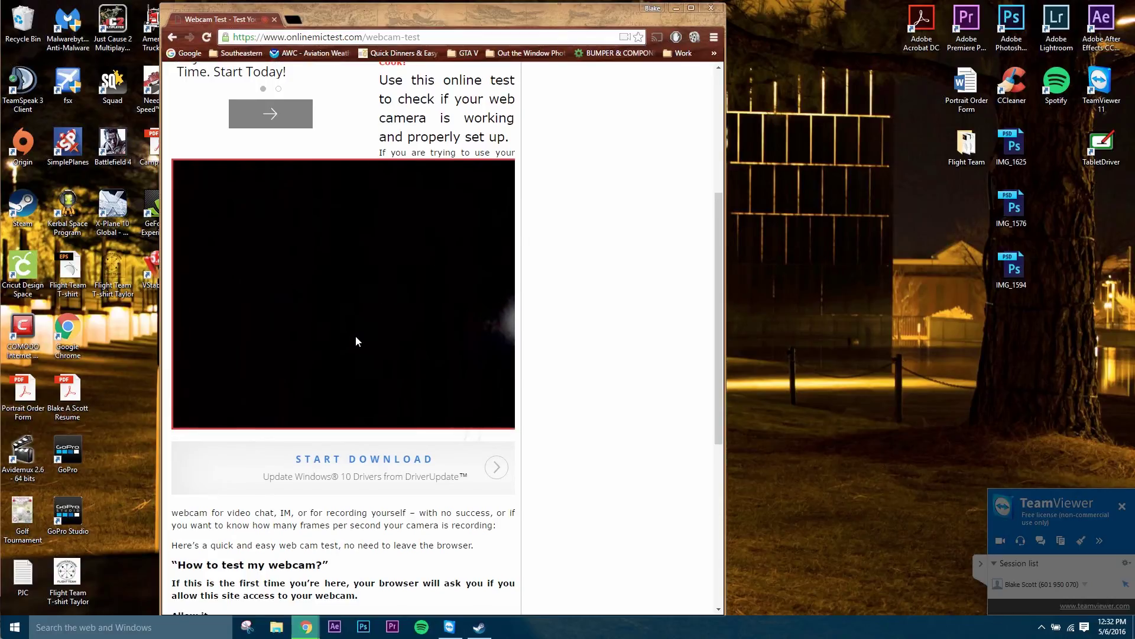
Step: Examine the live camera picture and frame rate in the webcam test's preview box, and close the browser window
scroll(356, 335, up, 1)
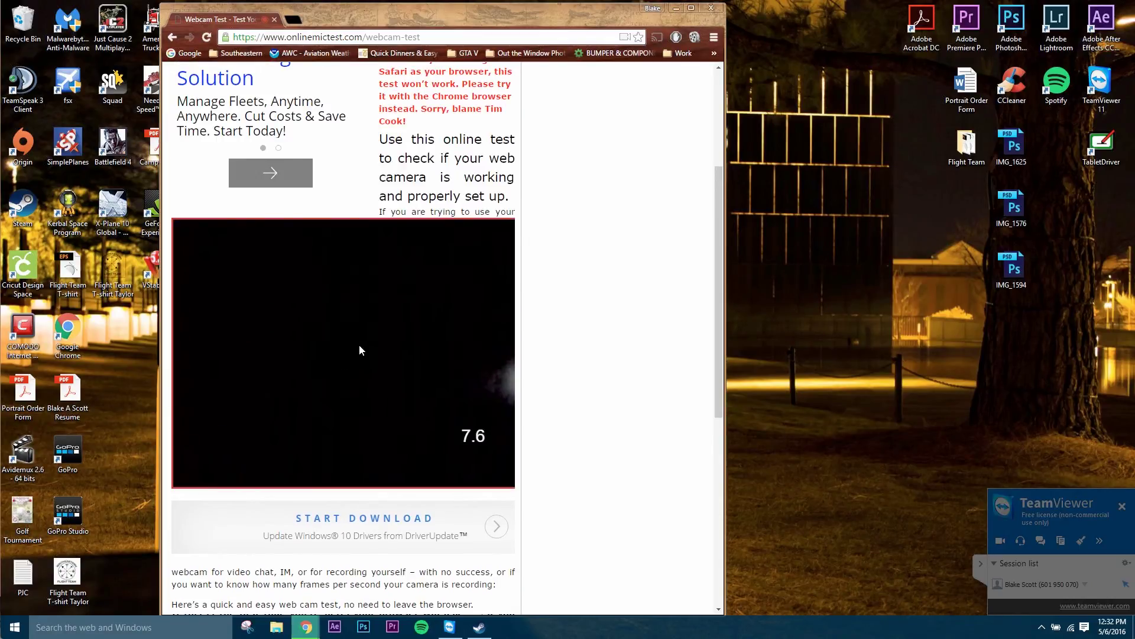
scroll(356, 350, down, 5)
scroll(361, 343, up, 5)
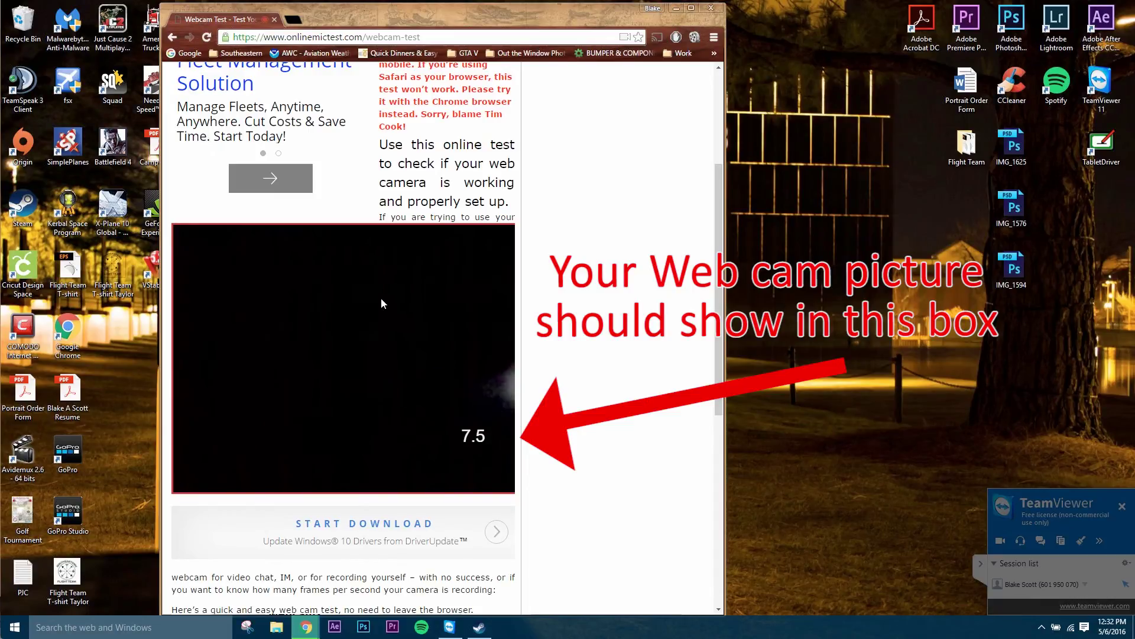
scroll(374, 331, up, 1)
scroll(374, 332, up, 3)
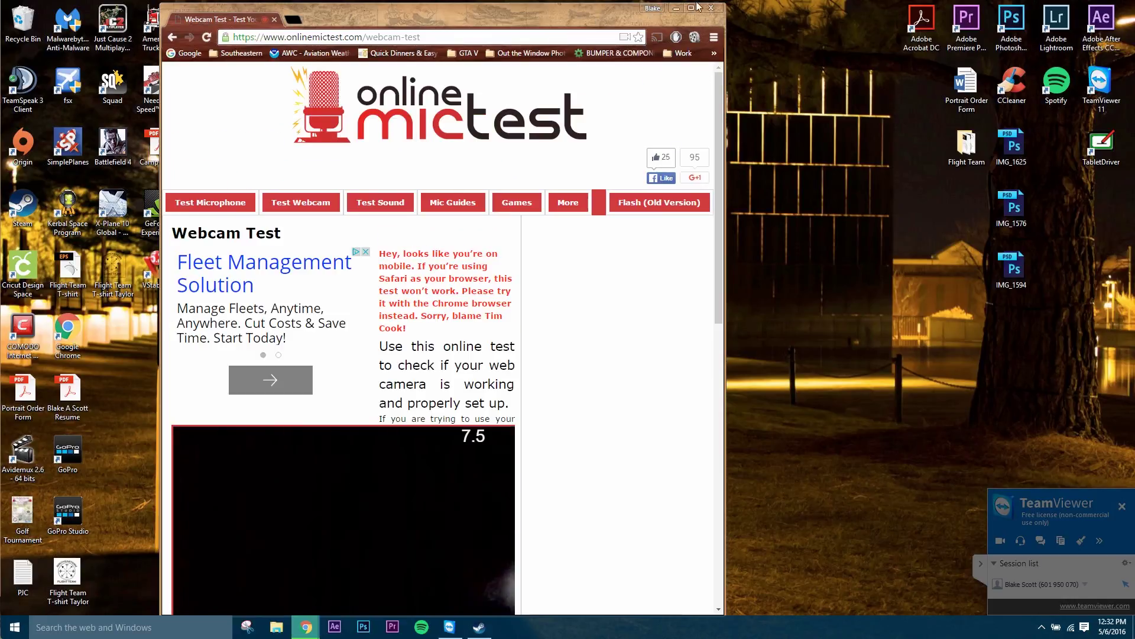
click(709, 9)
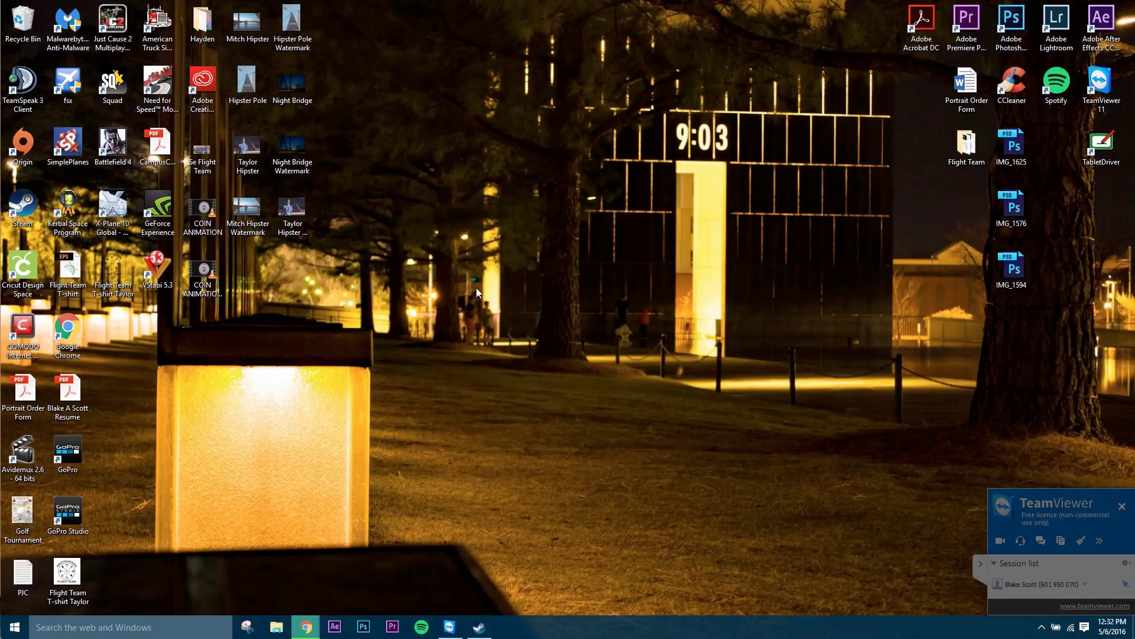